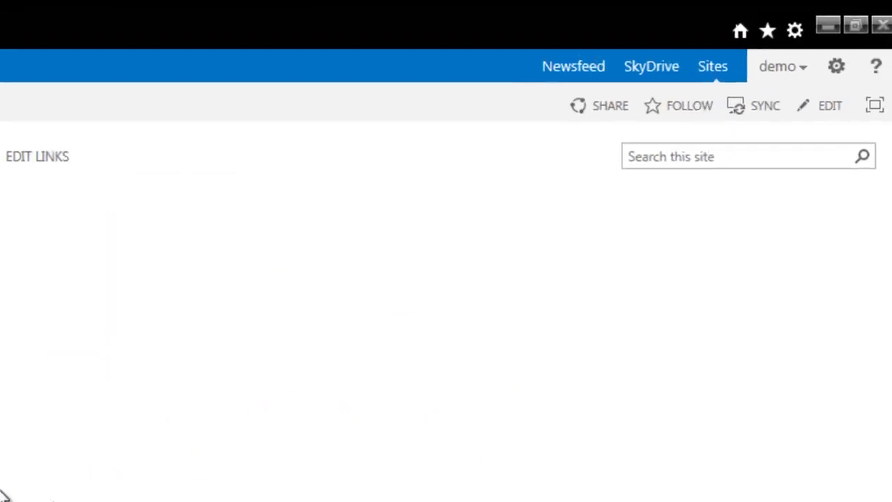
Step: Start a new subsite from the site contents, titled "New Discussion site" with the URL name "discussion site"
{"action": "left_click", "coordinate": [829, 73]}
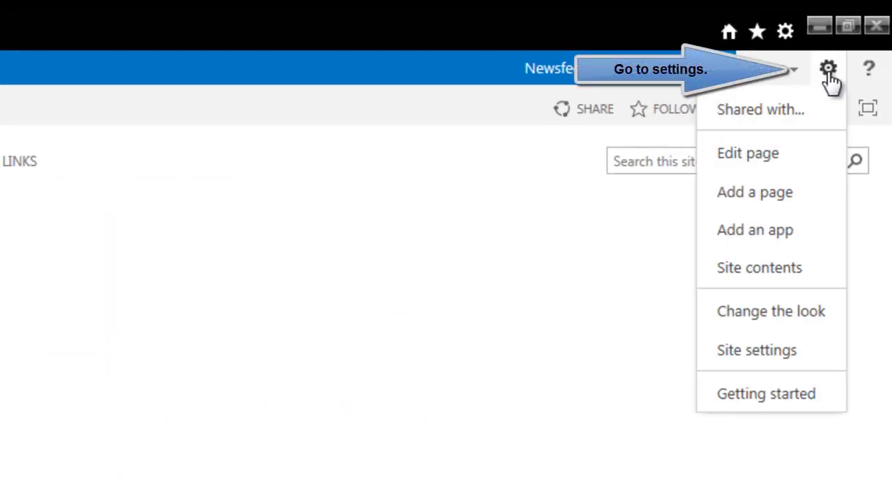
{"action": "left_click", "coordinate": [729, 282]}
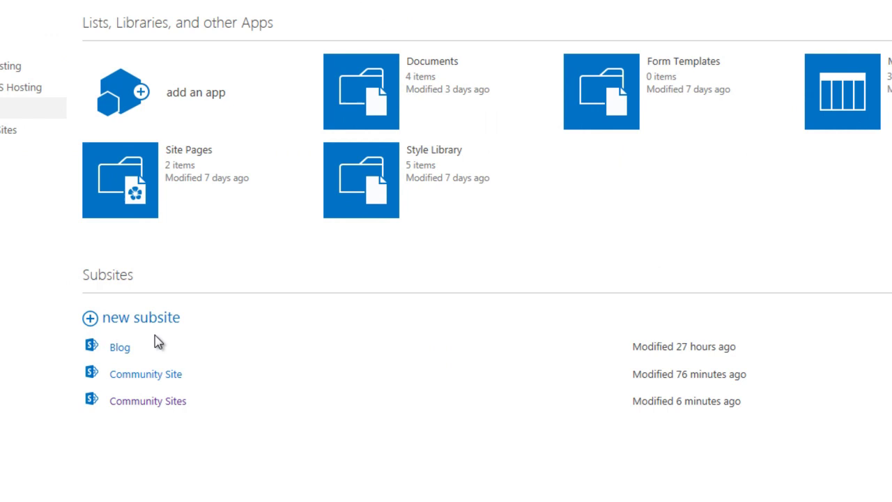
{"action": "left_click", "coordinate": [334, 368]}
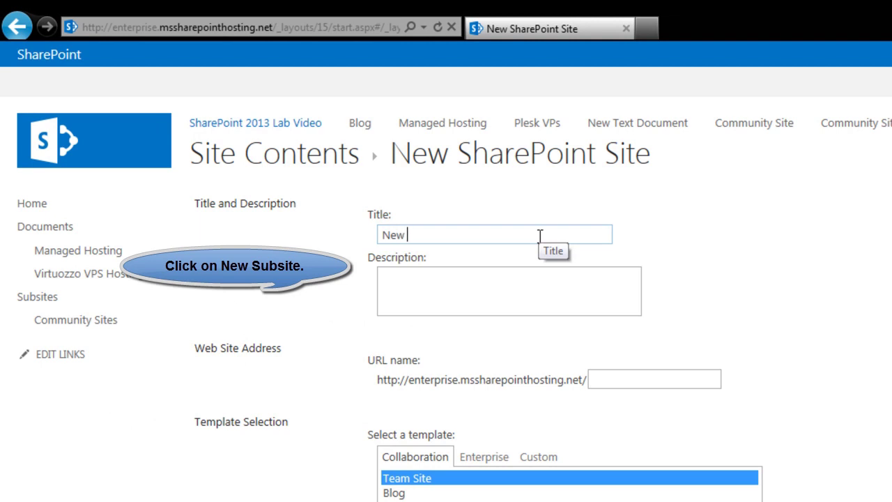
{"action": "type", "text": "New Dis"}
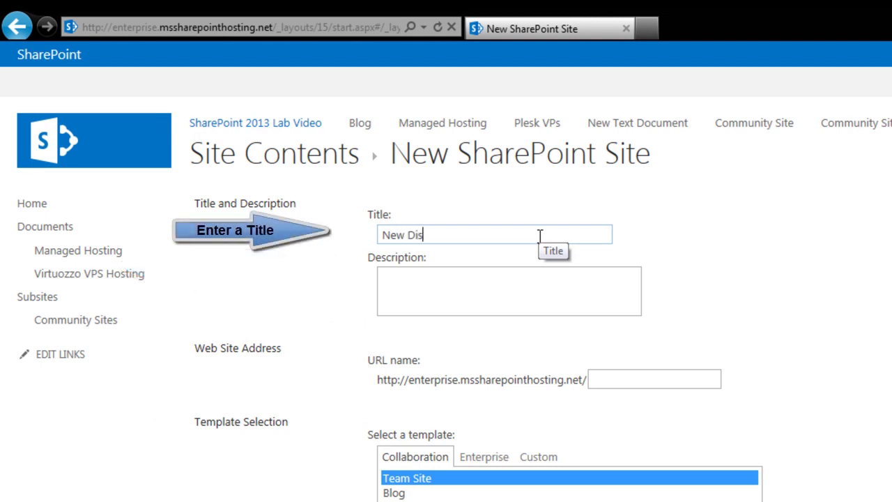
{"action": "type", "text": "cussion site"}
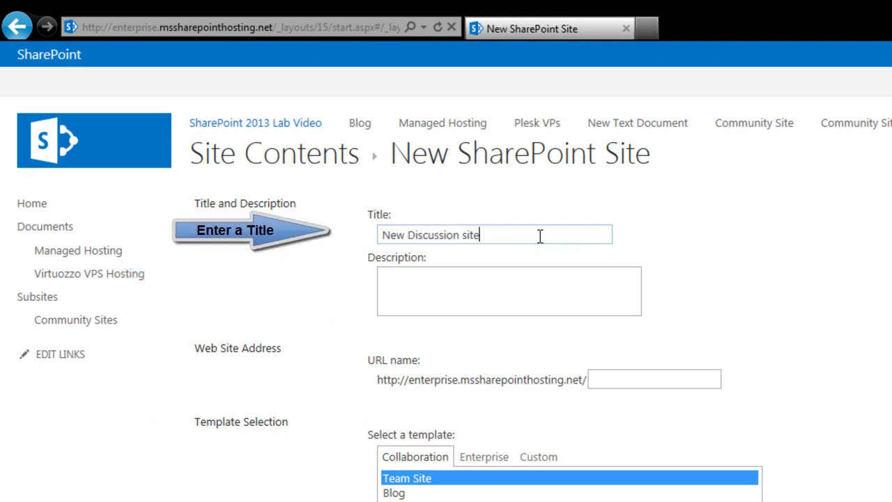
{"action": "key", "text": "Tab"}
{"action": "key", "text": "Tab"}
{"action": "type", "text": "discussi"}
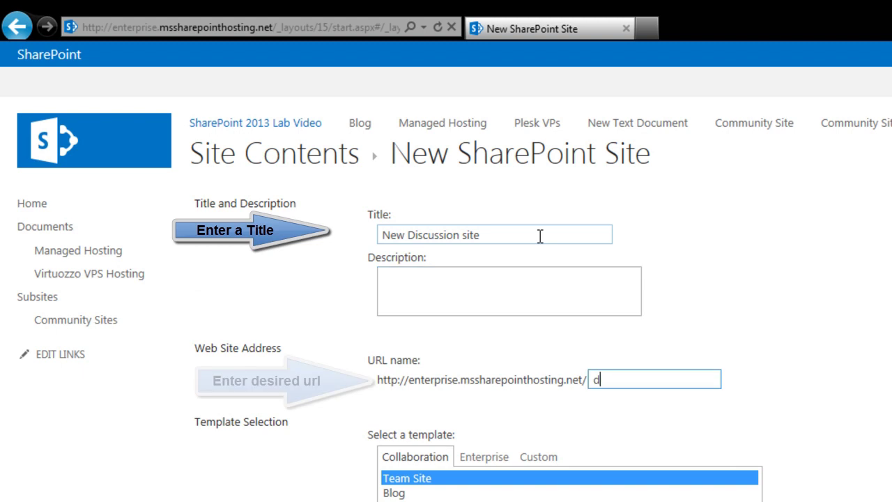
{"action": "type", "text": "on site"}
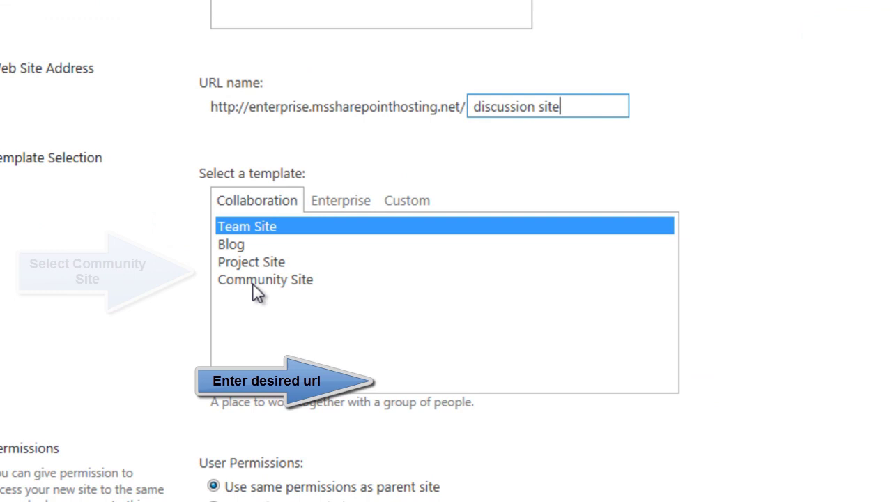
Step: Create the subsite from the Community Site template and display it on the parent site's Quick Launch
{"action": "left_click", "coordinate": [254, 282]}
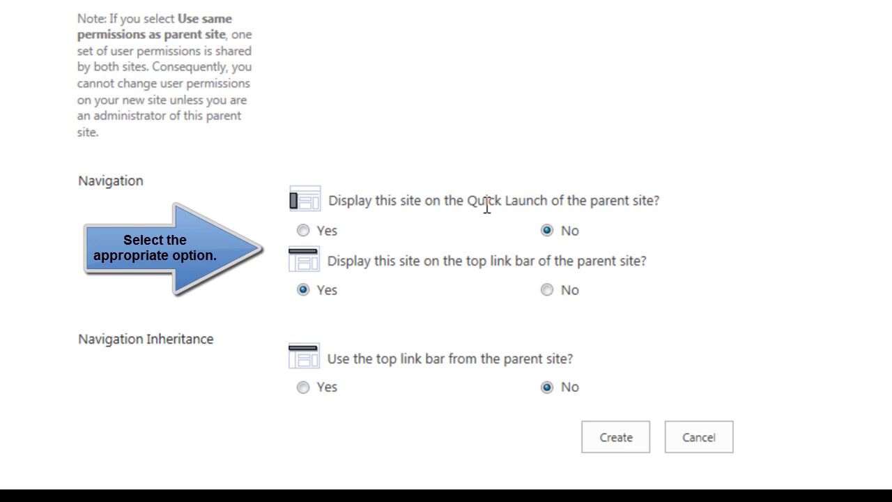
{"action": "left_click", "coordinate": [303, 230]}
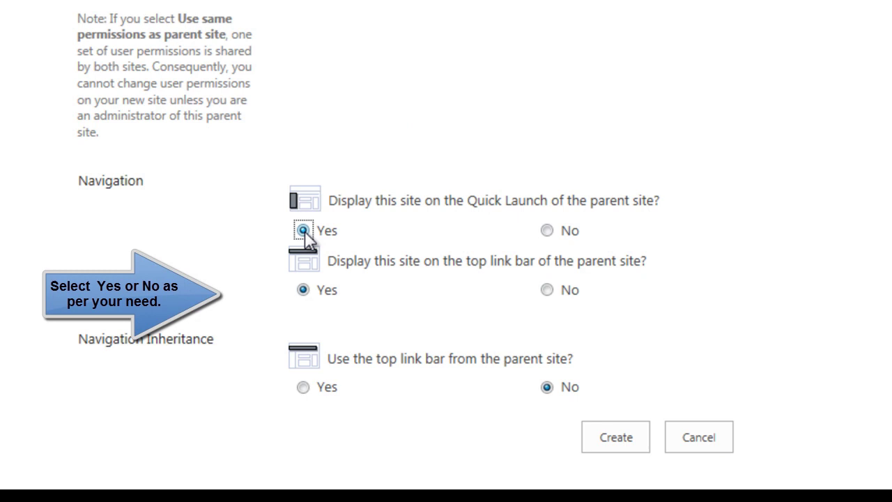
{"action": "left_click", "coordinate": [546, 231]}
{"action": "left_click", "coordinate": [302, 231]}
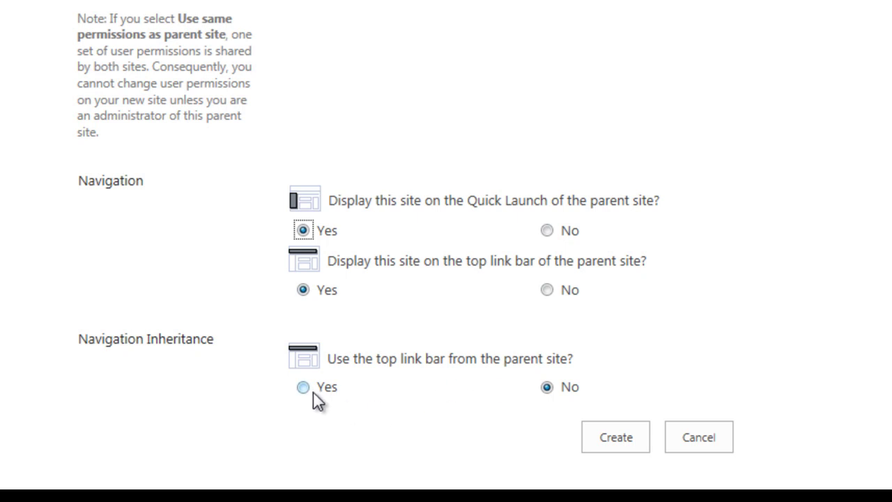
{"action": "left_click", "coordinate": [596, 438]}
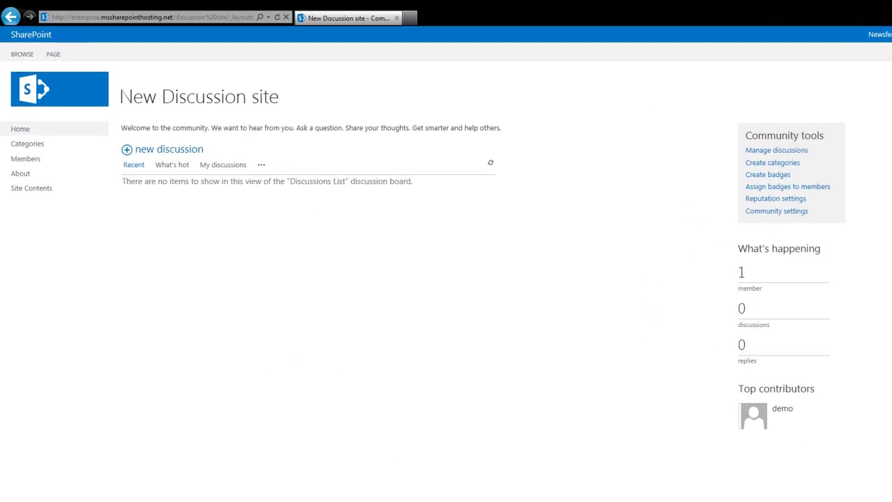
Step: Post a new discussion with the subject "test" and the body "Test" in the General category
{"action": "left_click_drag", "start_coordinate": [151, 181], "coordinate": [172, 182]}
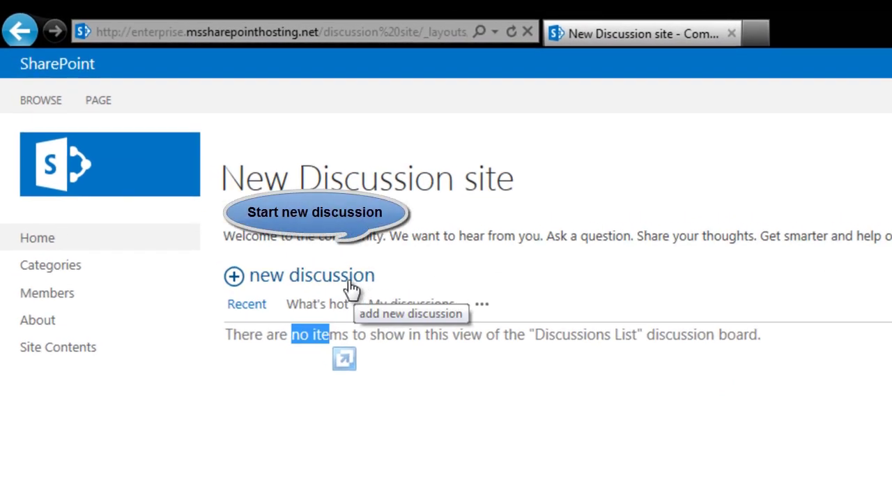
{"action": "left_click", "coordinate": [352, 285]}
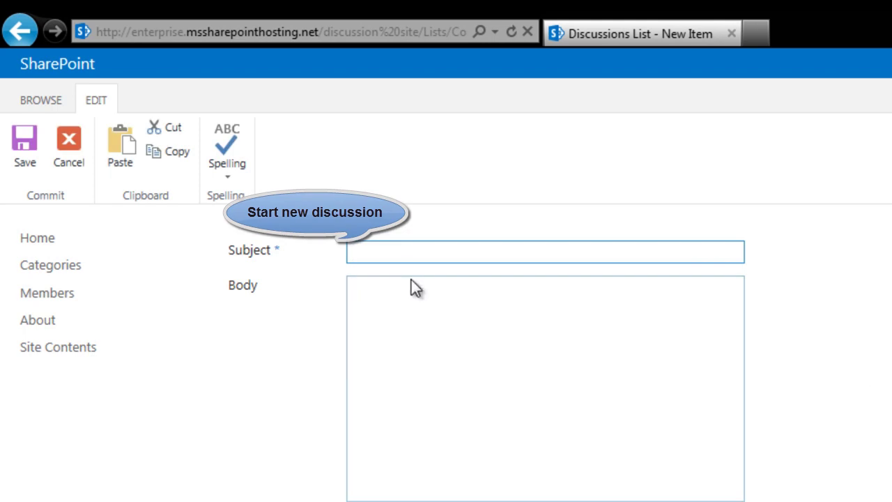
{"action": "type", "text": "test"}
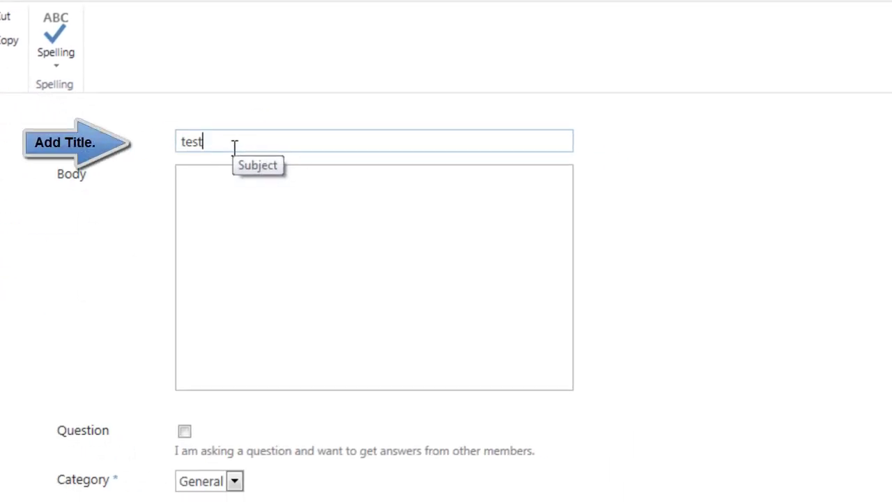
{"action": "key", "text": "Tab"}
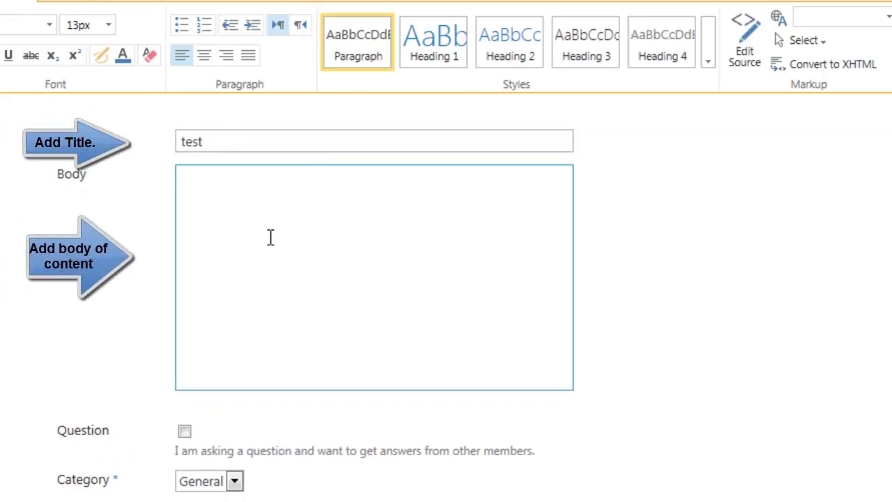
{"action": "type", "text": "Tesx"}
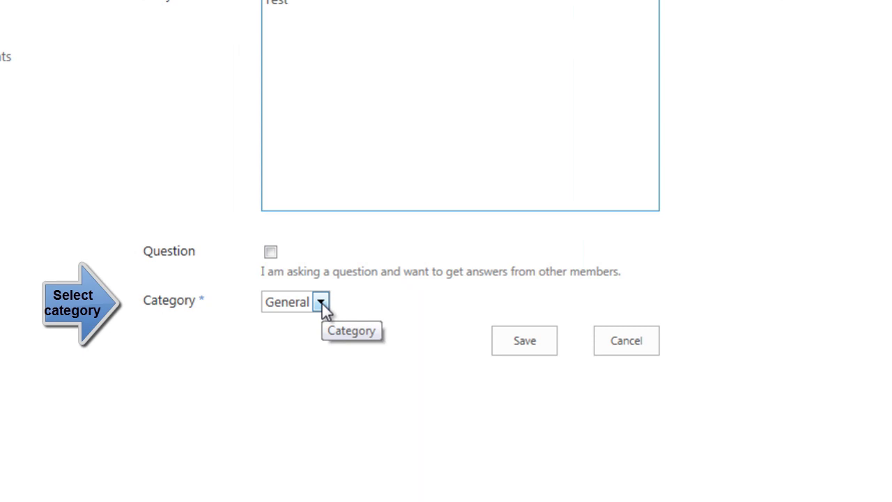
{"action": "left_click", "coordinate": [519, 341]}
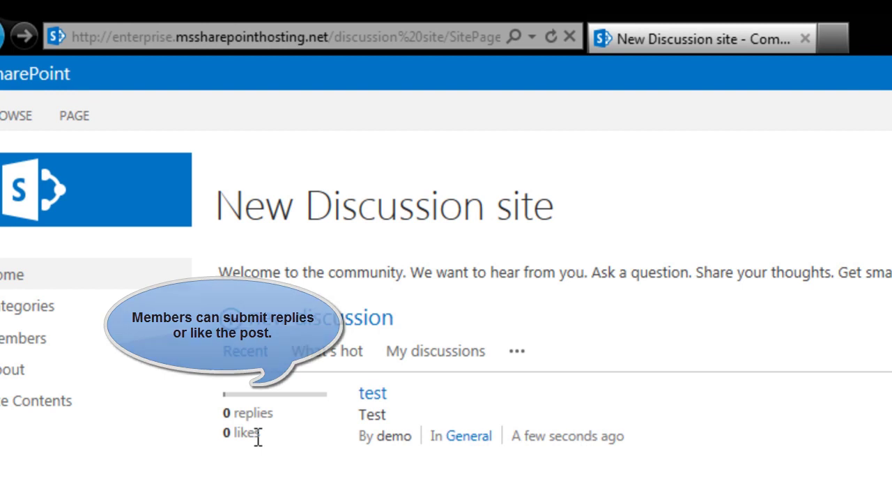
Step: View the community's discussions filtered by What's hot and by My discussions
{"action": "left_click", "coordinate": [311, 352]}
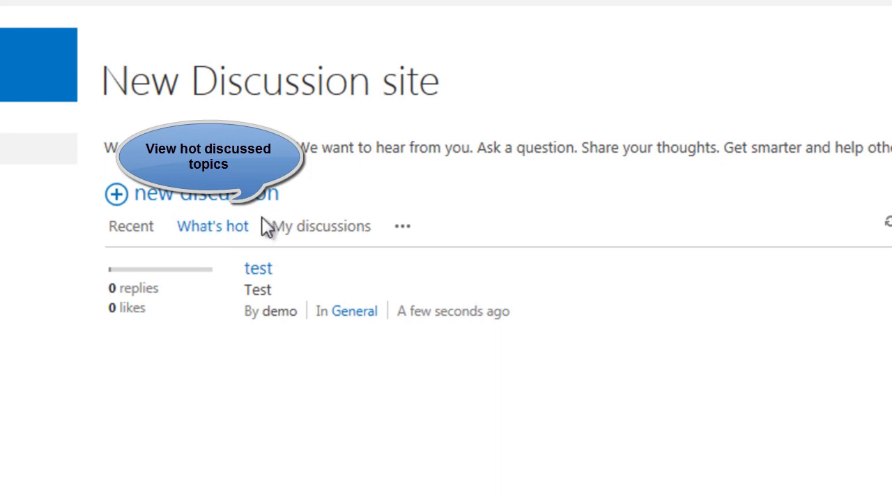
{"action": "left_click", "coordinate": [313, 233]}
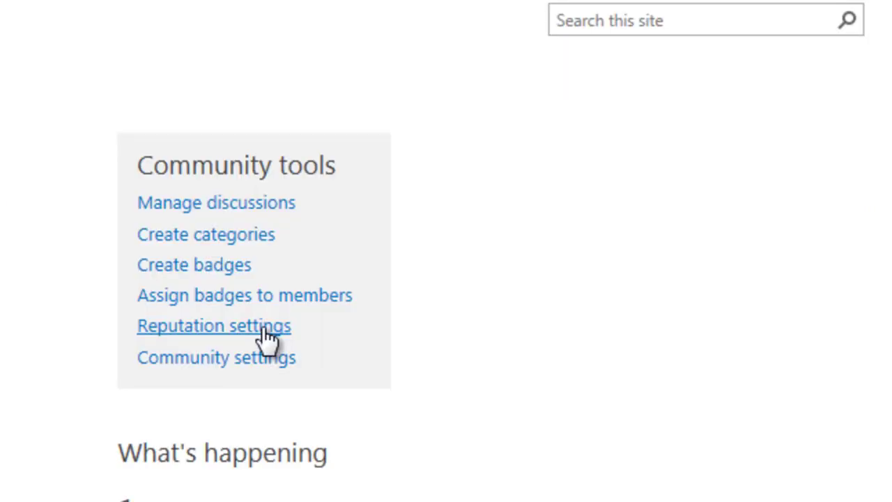
Step: Save the reputation settings with the member achievements point system enabled, and enable reporting of offensive content in the community settings
{"action": "left_click", "coordinate": [265, 329]}
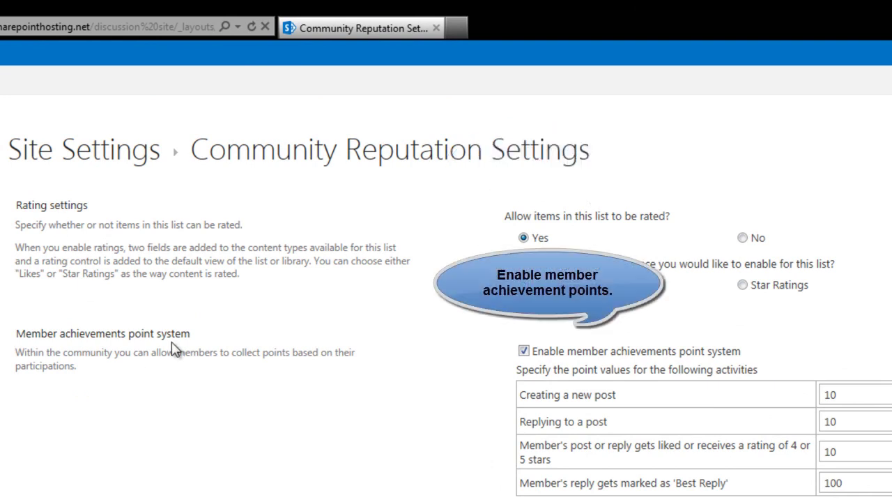
{"action": "scroll", "coordinate": [174, 350], "scroll_direction": "down", "scroll_amount": 3}
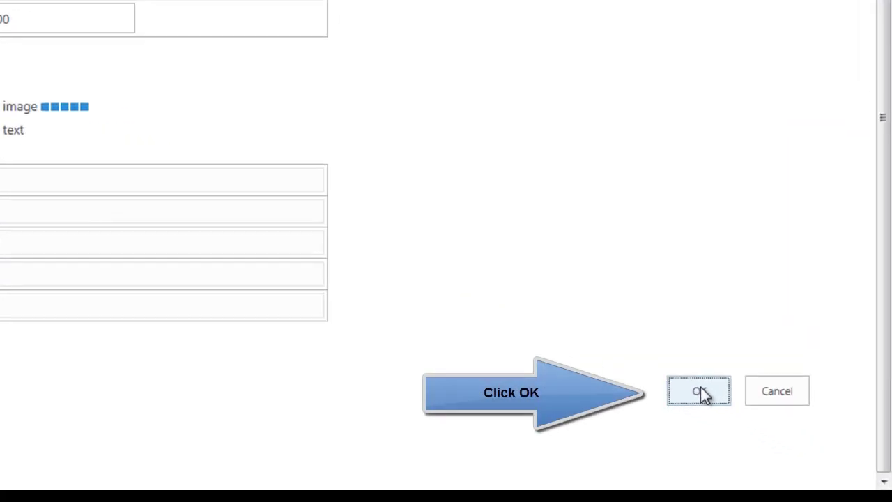
{"action": "left_click", "coordinate": [700, 390]}
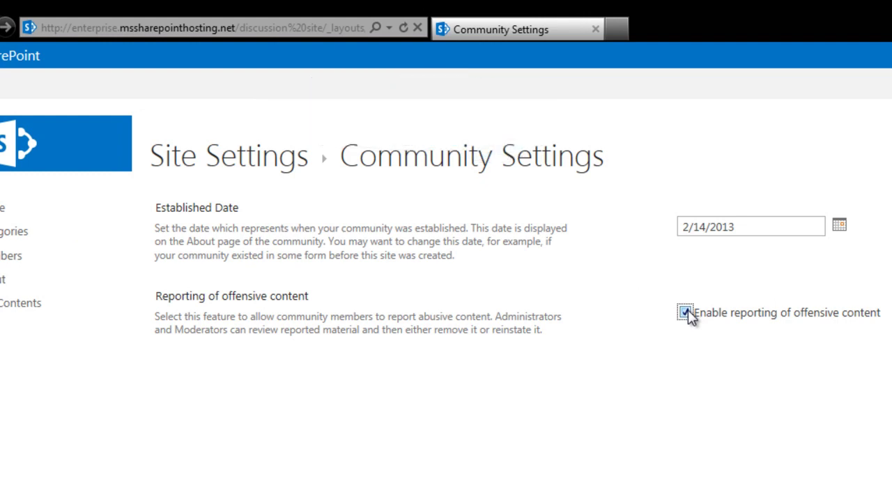
{"action": "key", "text": "Return"}
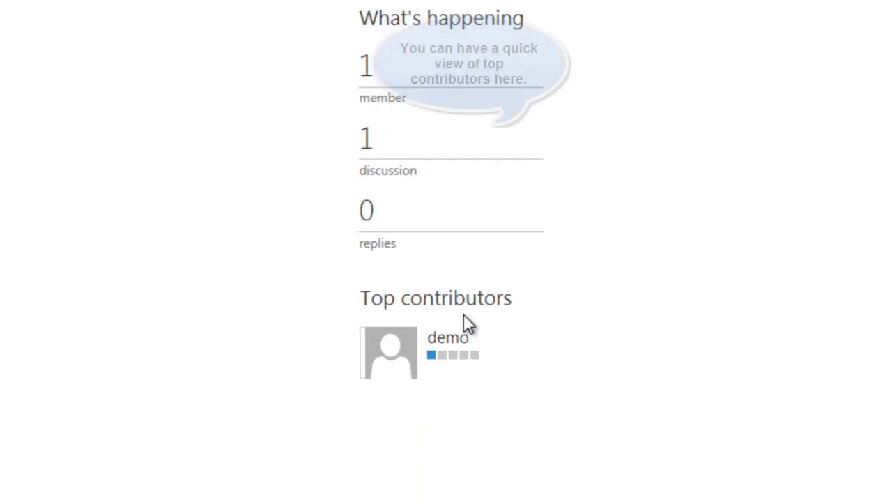
Step: Examine the community's top contributors and its Members and Categories pages
{"action": "left_click_drag", "start_coordinate": [374, 148], "coordinate": [518, 156]}
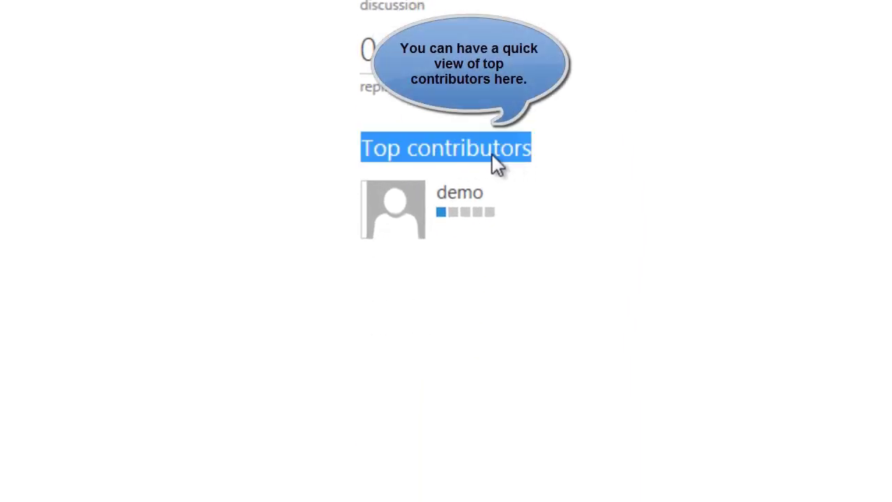
{"action": "left_click", "coordinate": [491, 154]}
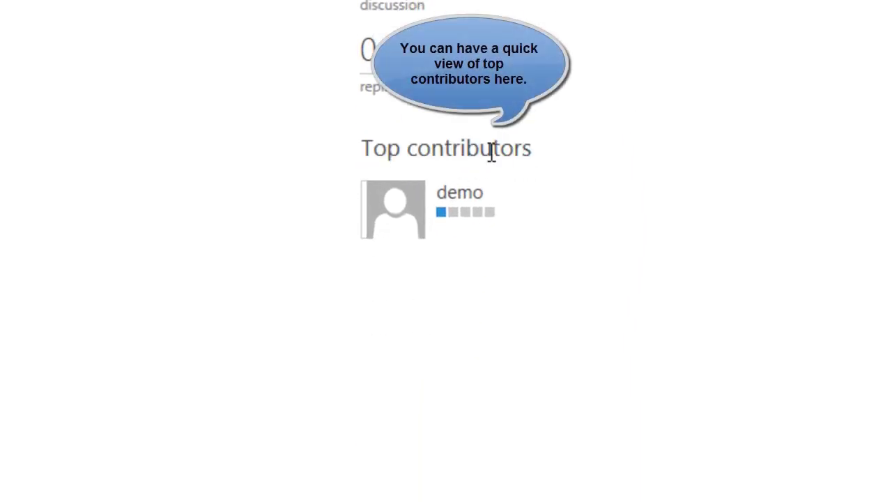
{"action": "left_click", "coordinate": [20, 138]}
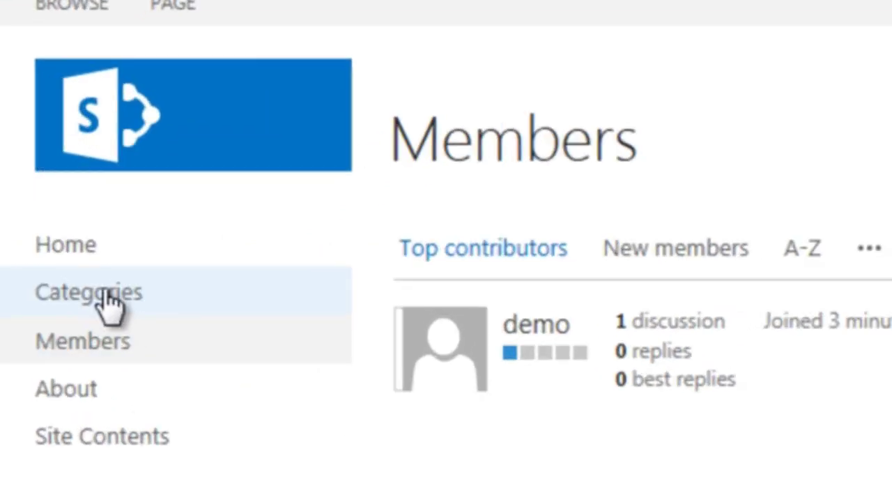
{"action": "left_click", "coordinate": [62, 285]}
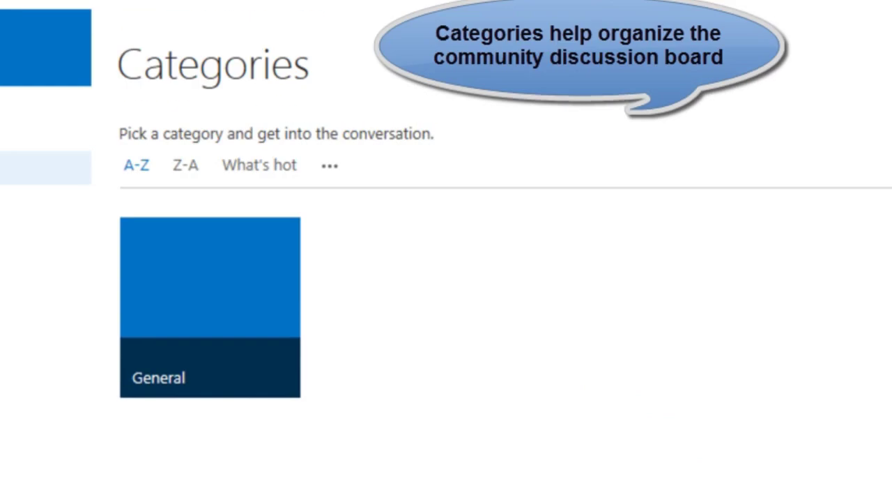
{"action": "mouse_move", "coordinate": [239, 386]}
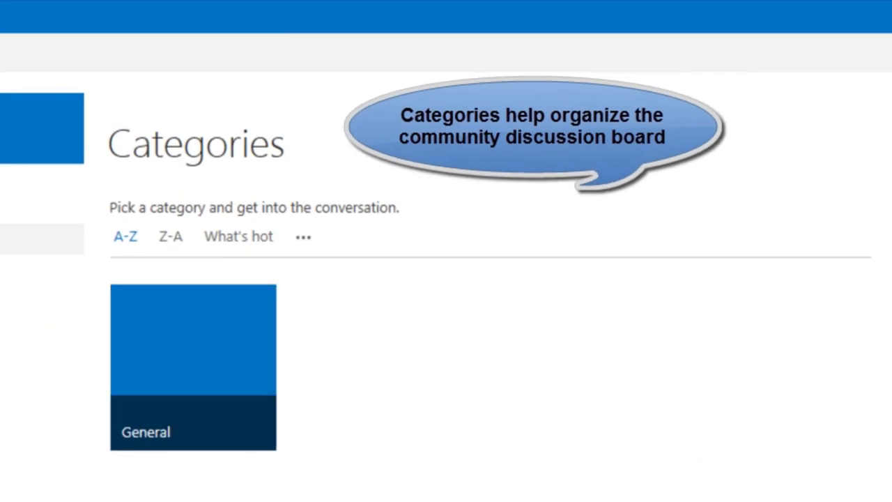